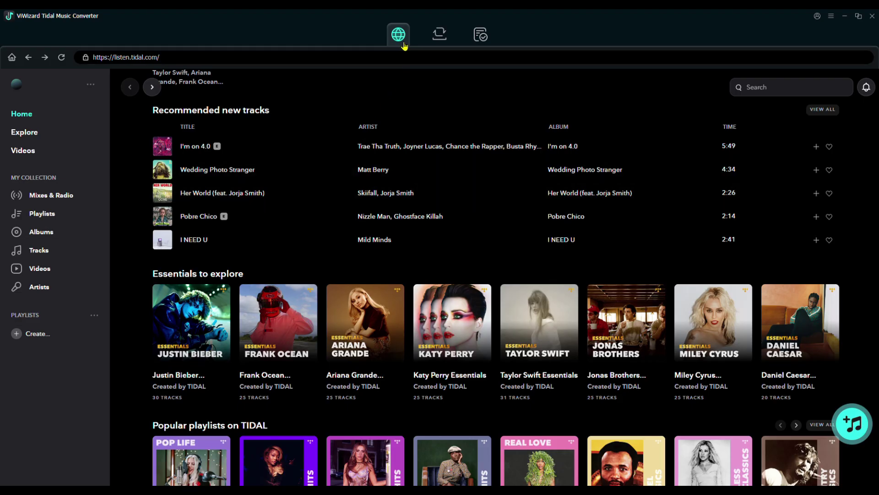
In Preferences, keep Lossless output format and no action after conversion.
click(90, 84)
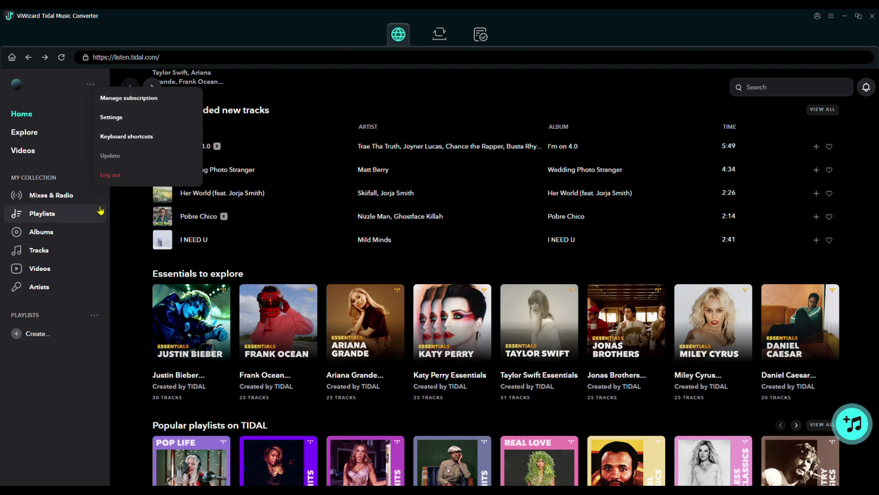
click(832, 16)
click(831, 35)
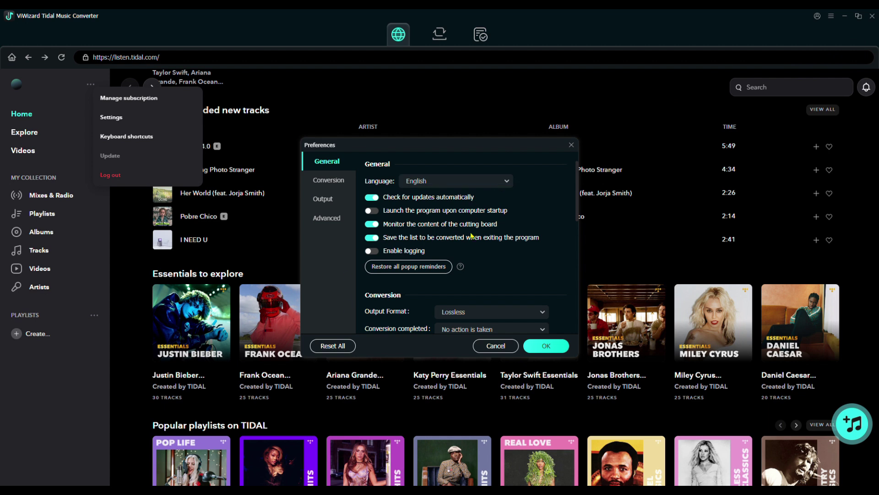
click(330, 180)
click(542, 181)
click(549, 184)
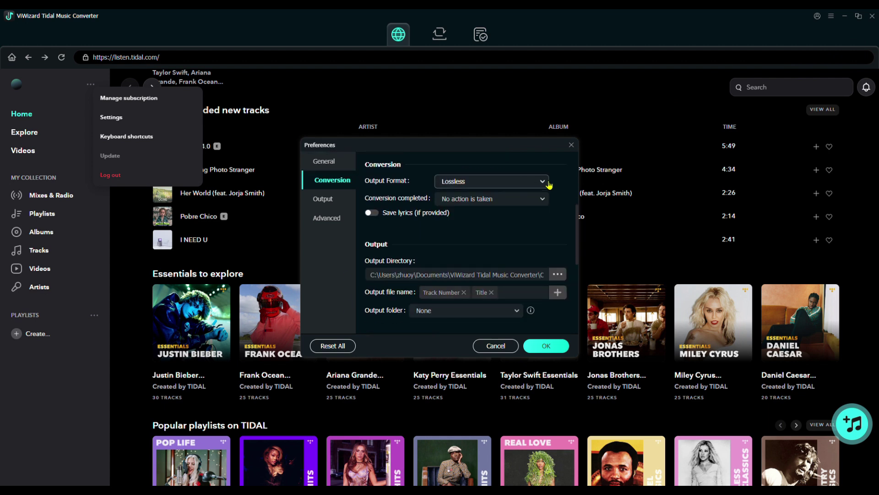
click(547, 199)
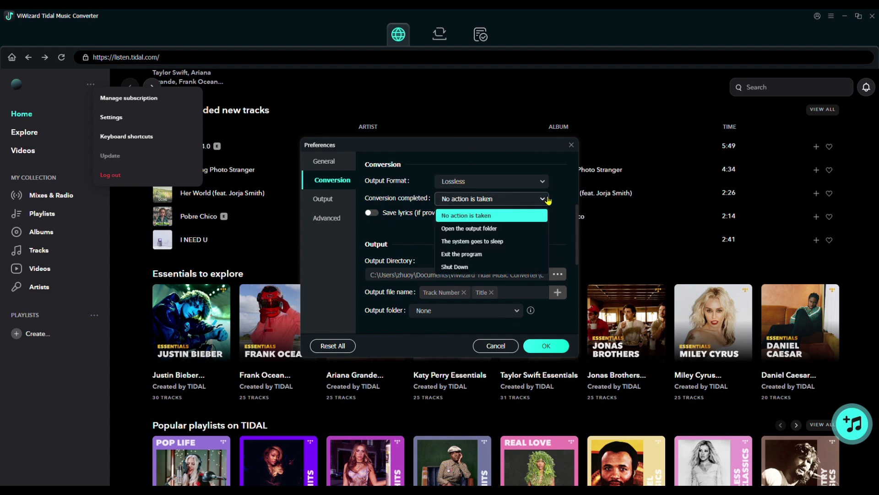
click(547, 200)
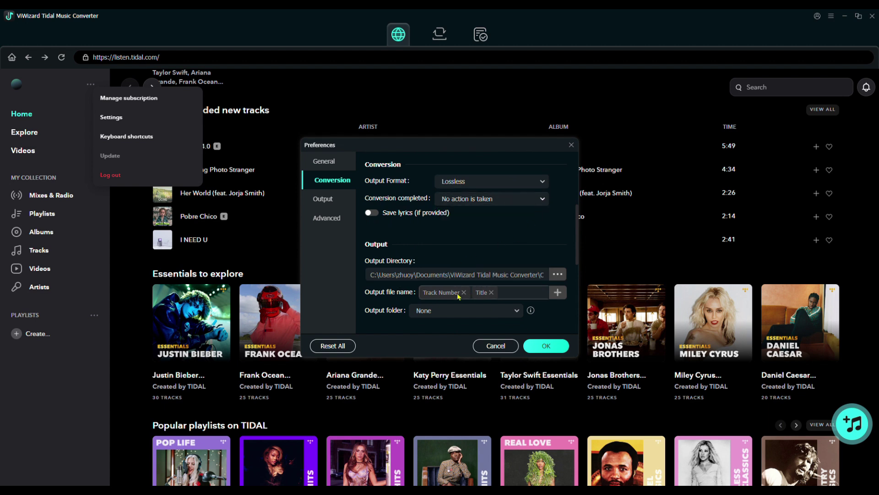
Keep converted files ungrouped into subfolders and save the preferences.
click(325, 198)
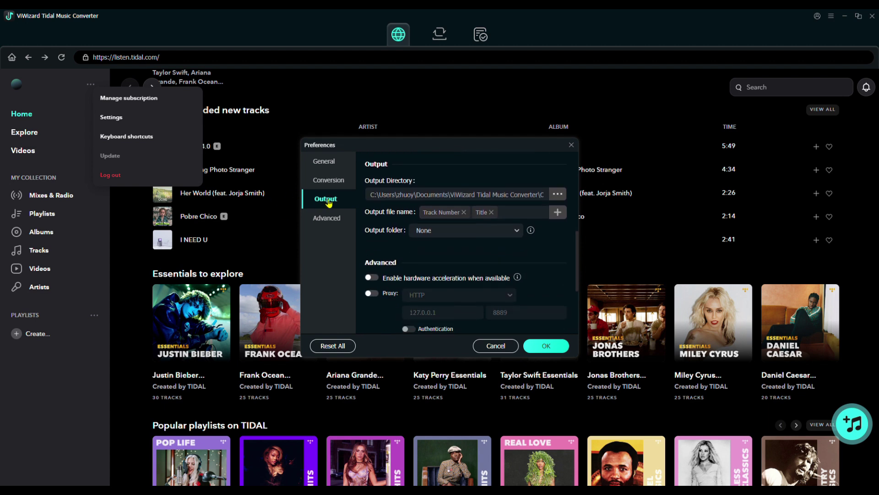
click(494, 231)
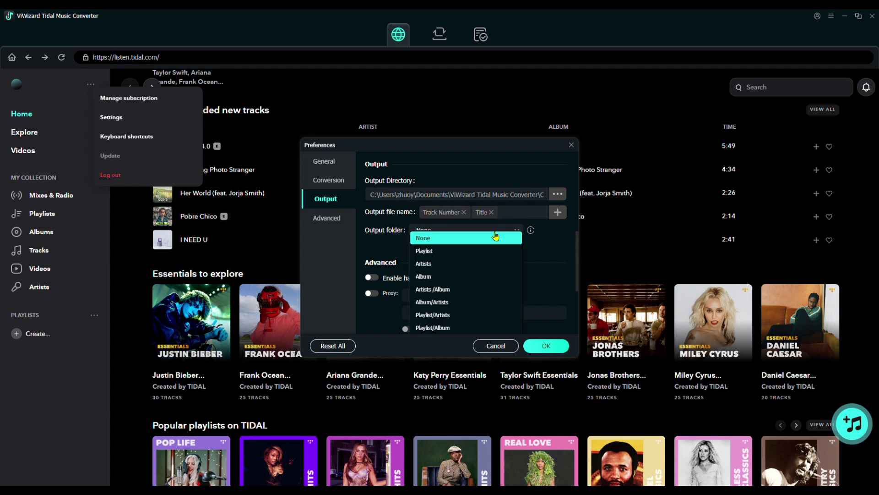
click(513, 237)
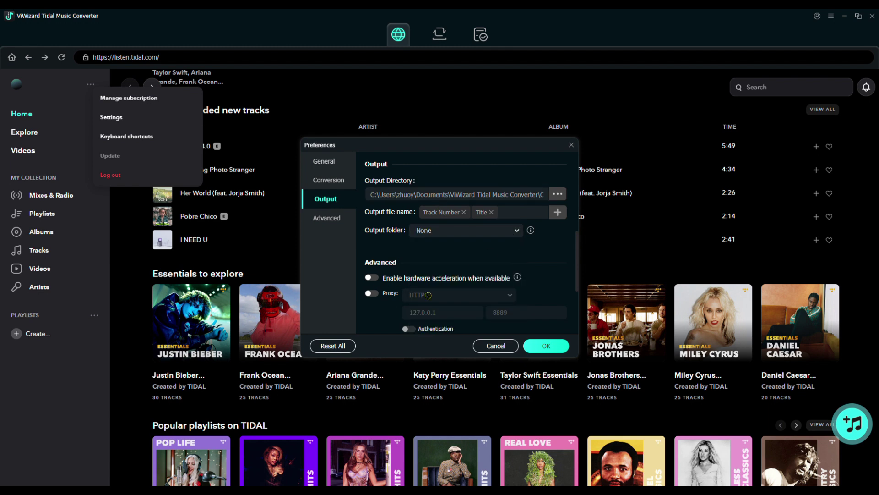
scroll(432, 295, down, 3)
click(547, 345)
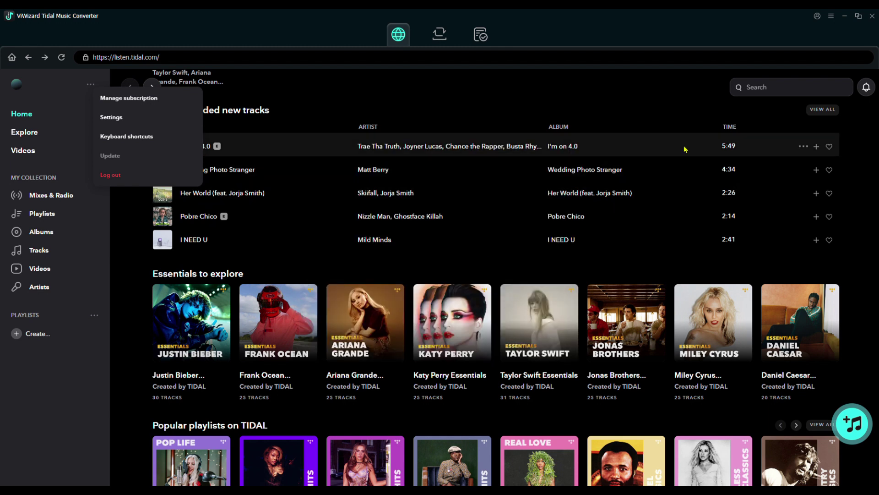
Open SZA's SOS Deluxe: LANA album from the recent searches.
click(790, 88)
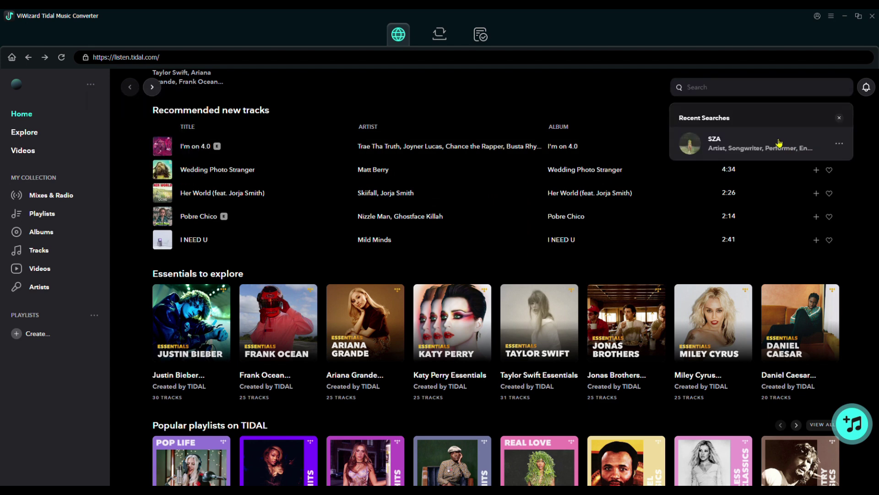
click(718, 147)
scroll(262, 340, down, 5)
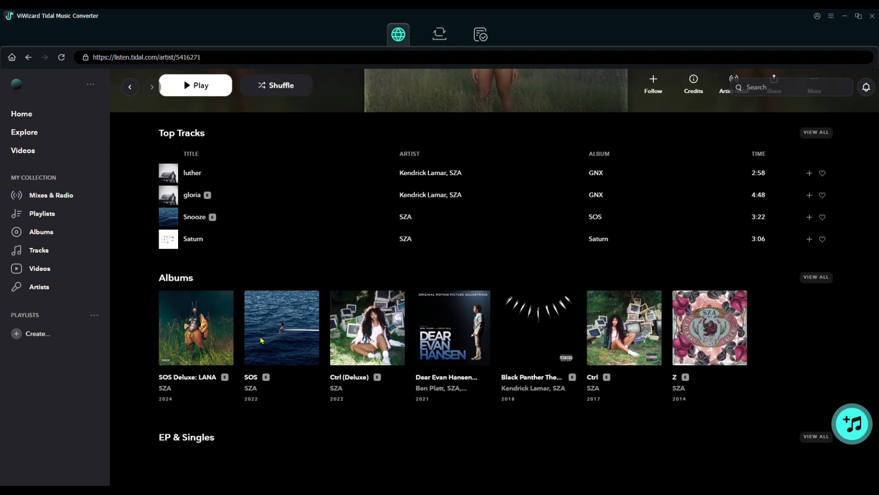
click(199, 372)
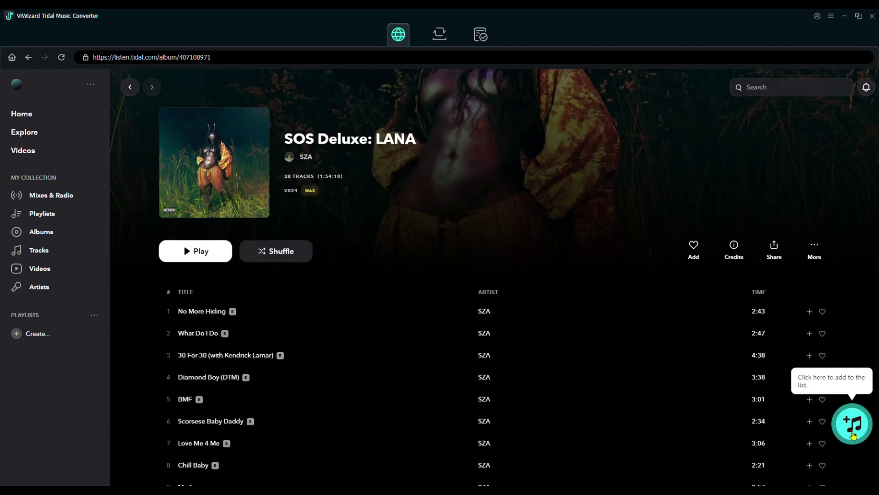
Clear the album's track selection, pick SOS and Kill Bill, and add the chosen tracks to the list.
click(854, 426)
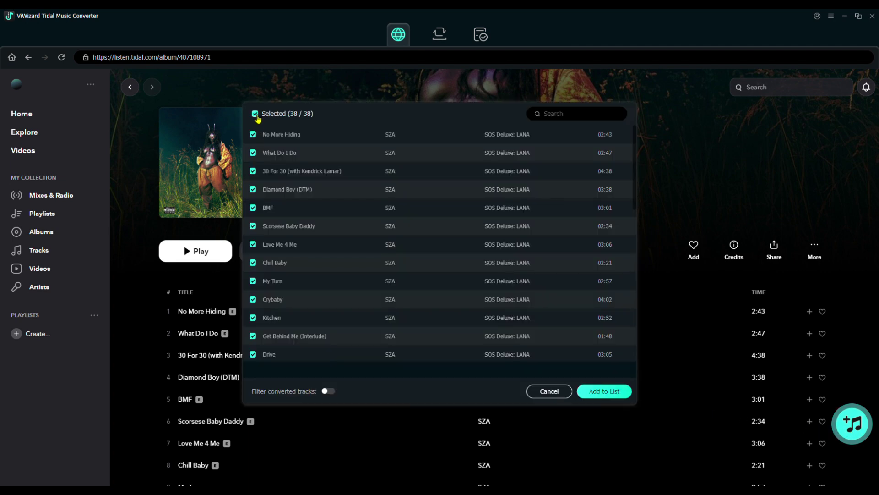
click(255, 114)
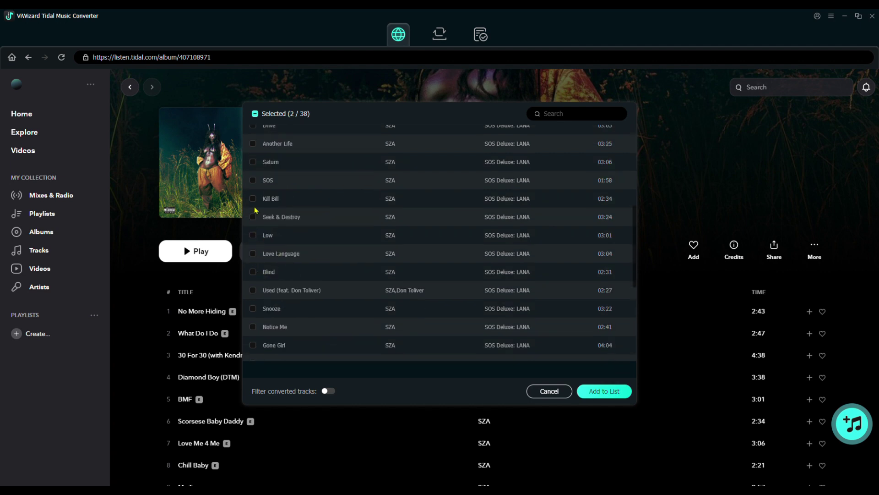
click(253, 198)
click(253, 181)
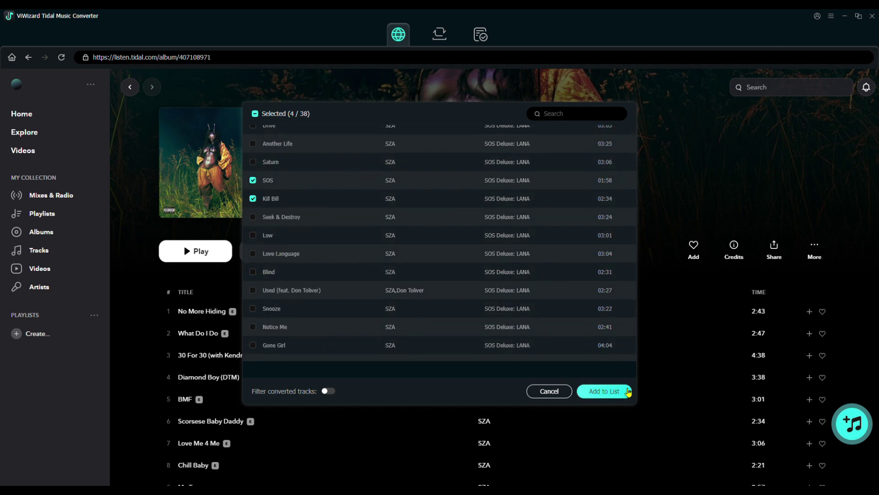
click(605, 390)
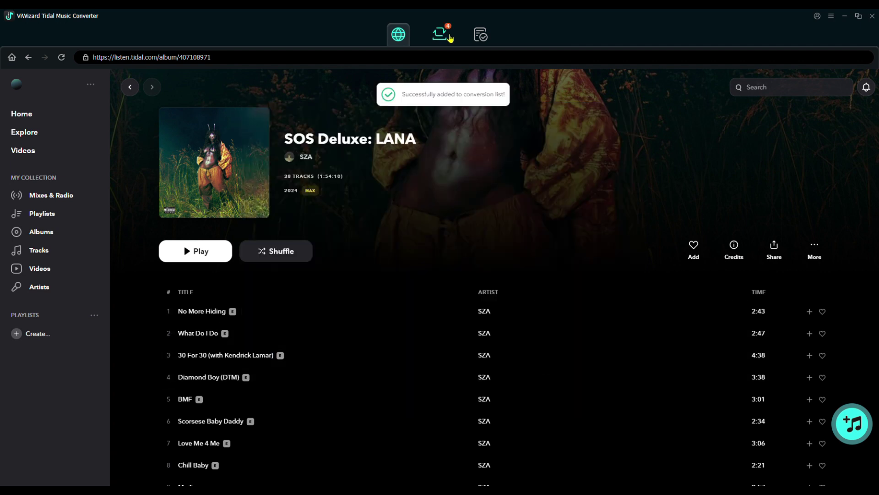
Start converting the five queued tracks, including the four SZA songs.
click(442, 35)
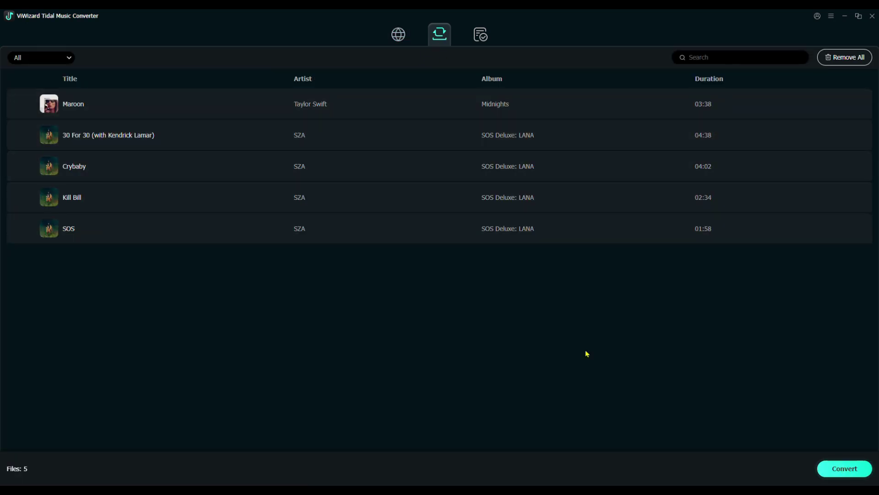
click(844, 467)
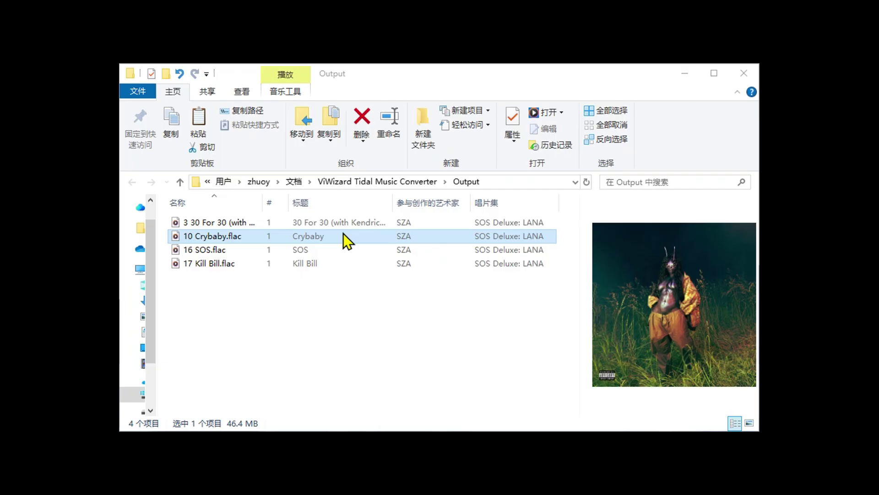
Confirm in its Properties that 10 Crybaby.flac is a 46.4 MB FLAC file.
right_click(345, 234)
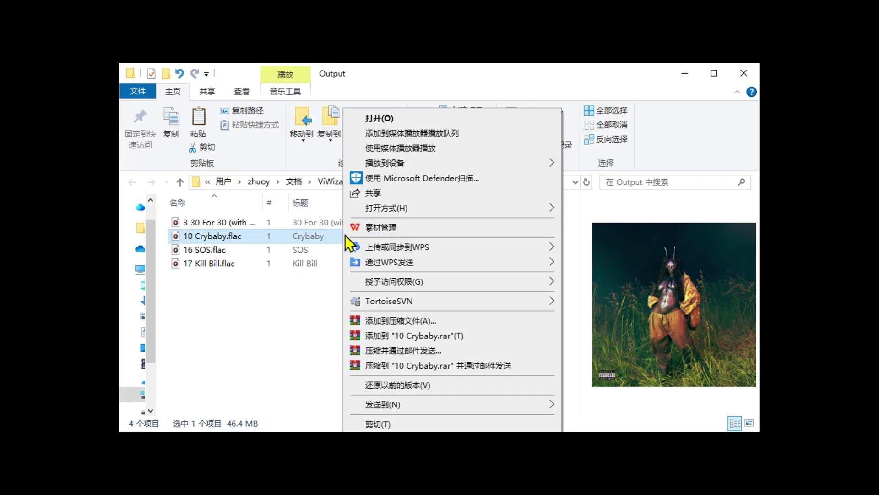
key(Escape)
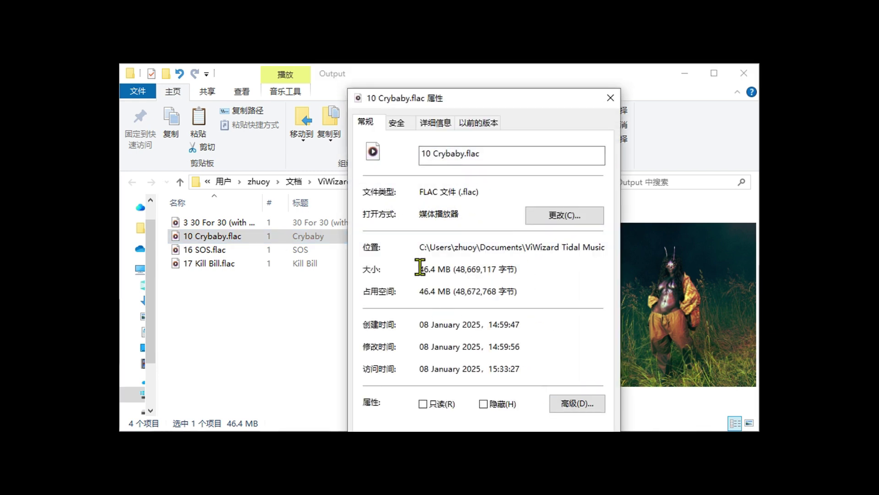
key(Escape)
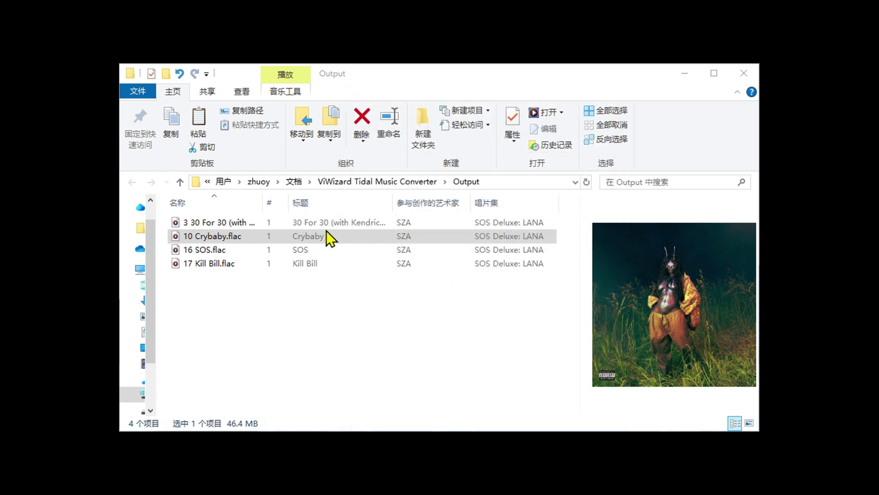
click(325, 234)
Open 10 Crybaby.flac with Windows Media Player.
right_click(326, 234)
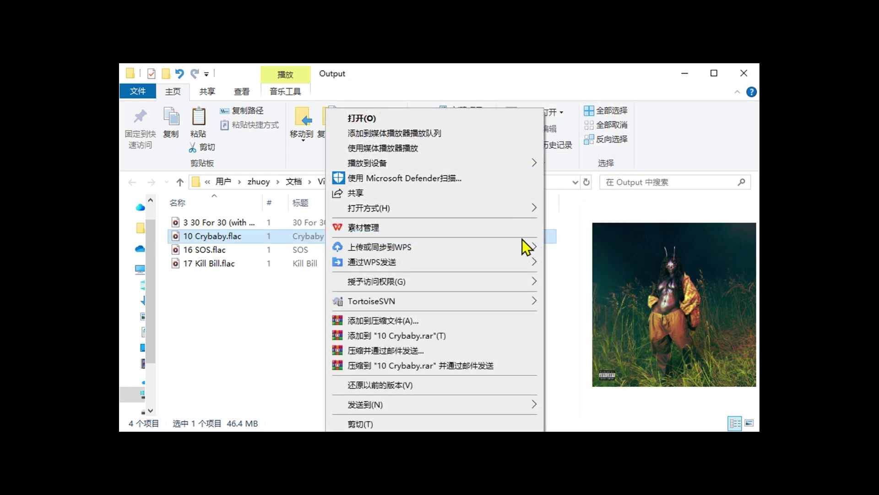
mouse_move(369, 207)
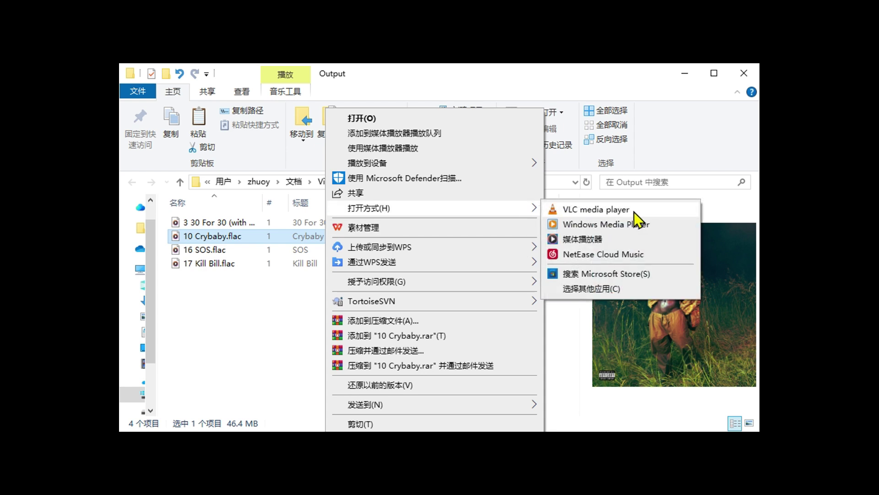
click(650, 225)
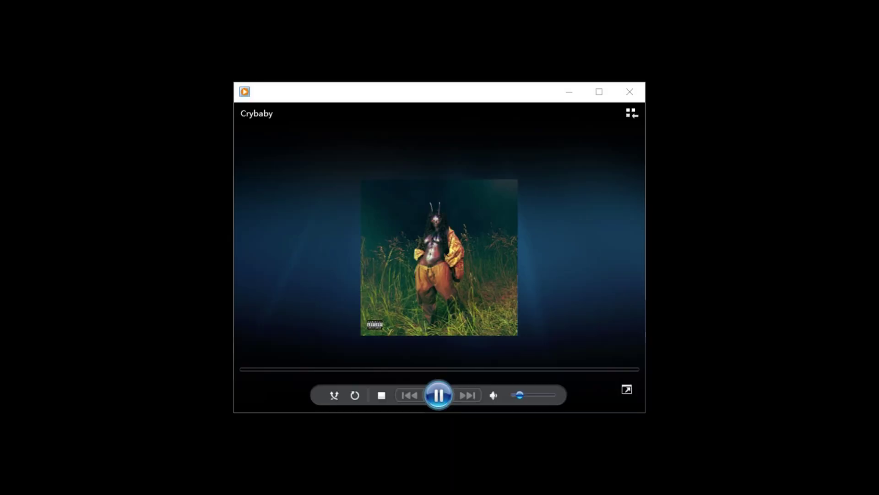